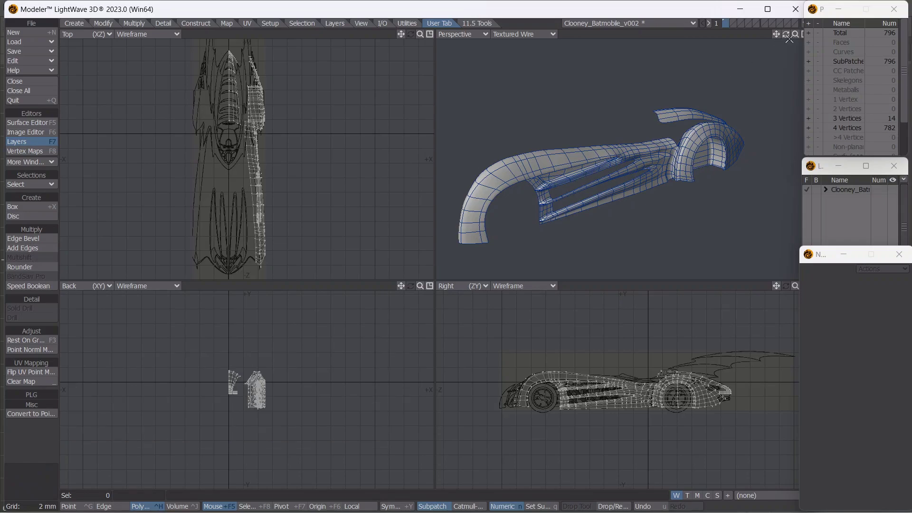
Start a new empty object and load acorn_tray.jpg as a brightened Top-view backdrop.
left_click_drag(786, 35, 704, 35)
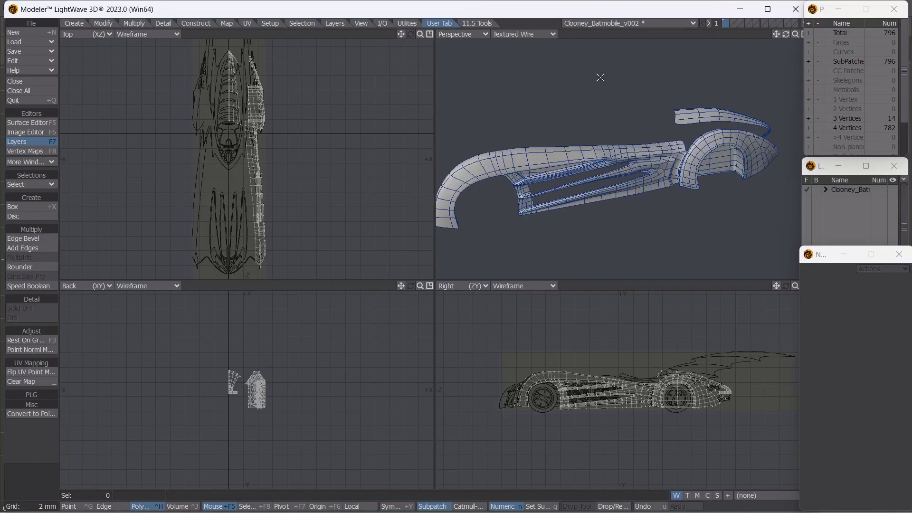
left_click(29, 33)
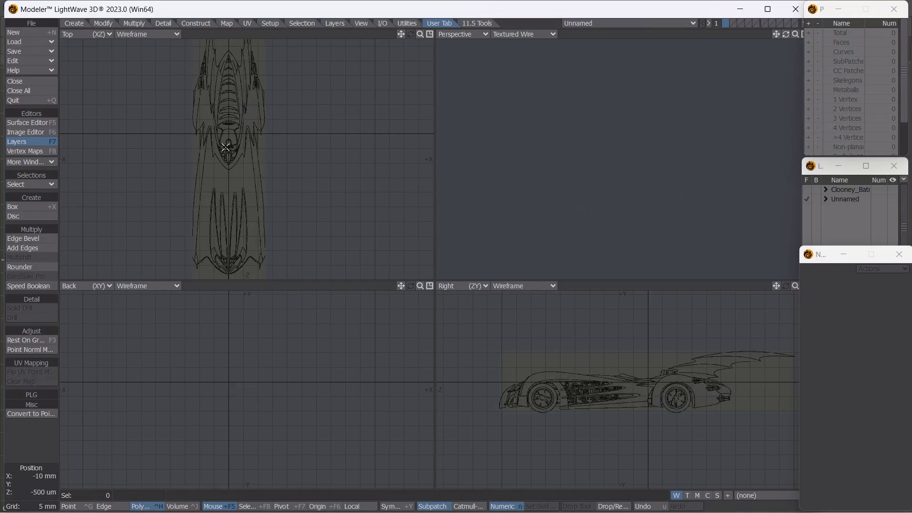
key("d")
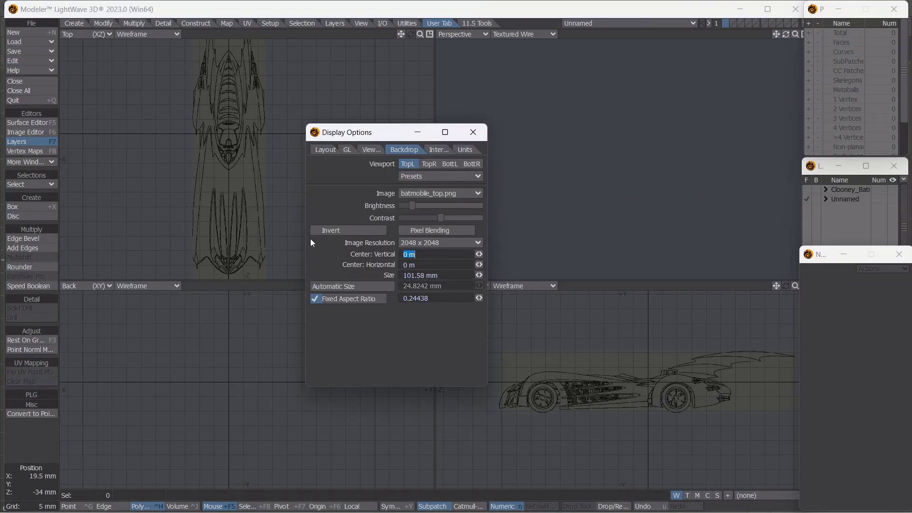
left_click(416, 193)
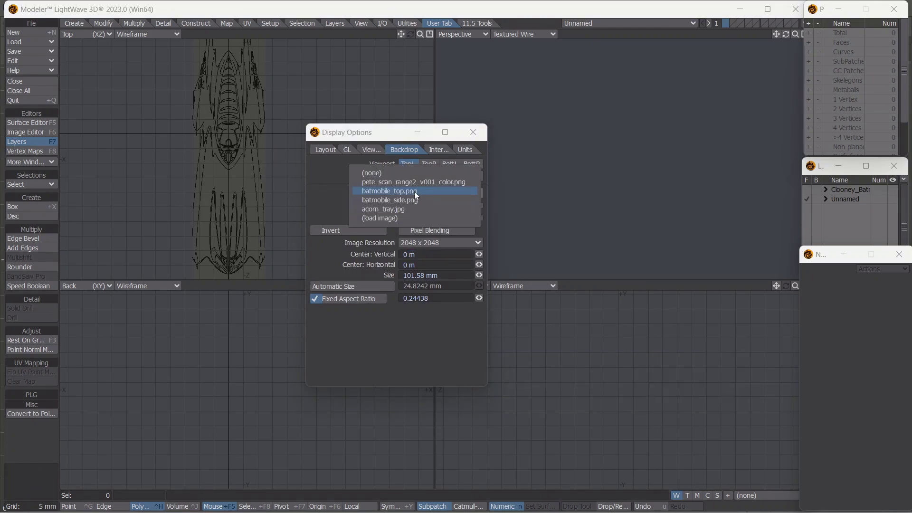
left_click(412, 209)
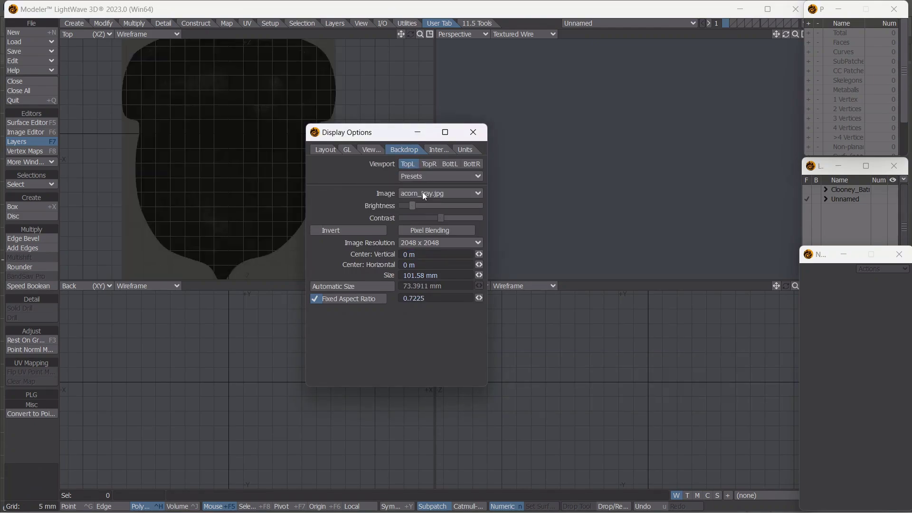
left_click_drag(368, 133, 529, 141)
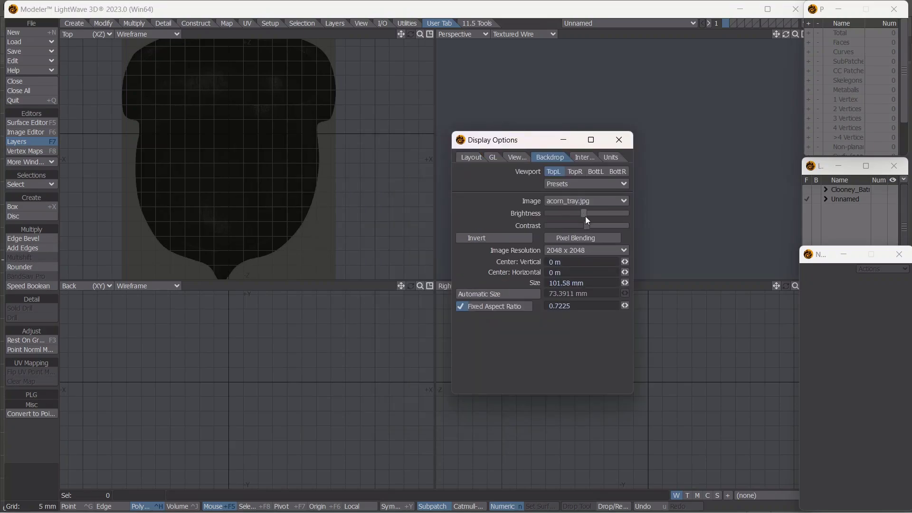
mouse_move(585, 217)
left_mouse_down()
mouse_move(596, 222)
mouse_move(586, 213)
left_mouse_up()
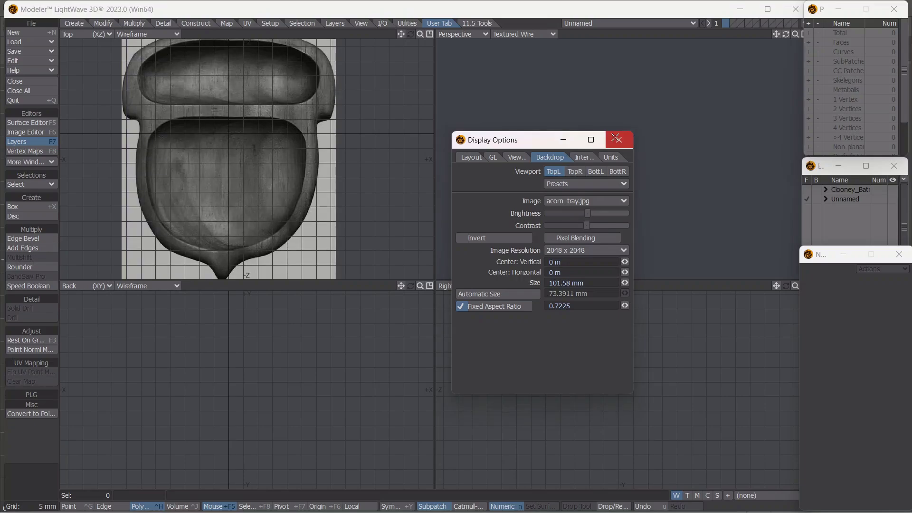
left_click(619, 140)
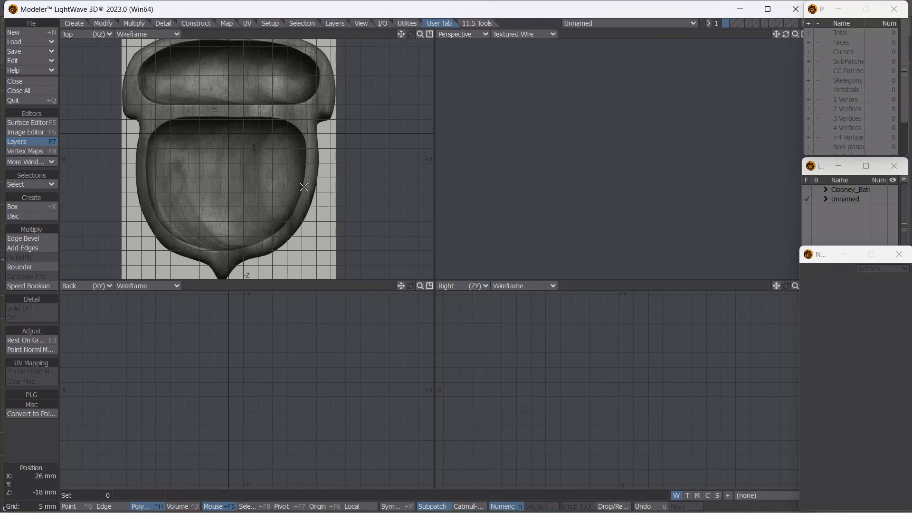
Maximize the Top view and draw a small box at the base of the acorn's stem.
key("KP_0")
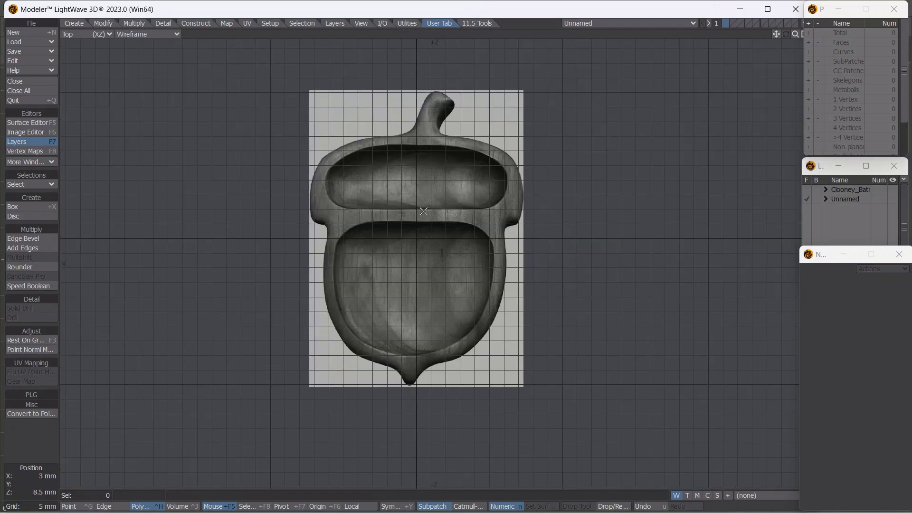
scroll(436, 122, "up", 2)
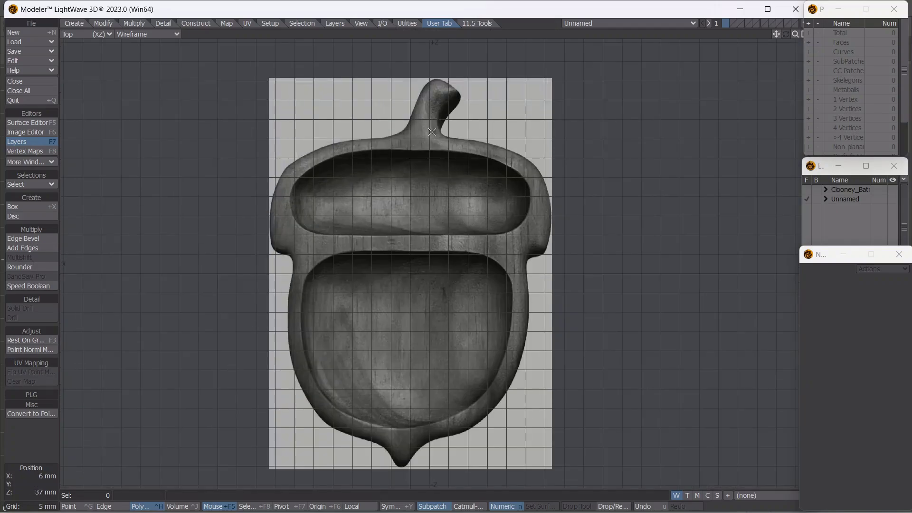
left_click(38, 209)
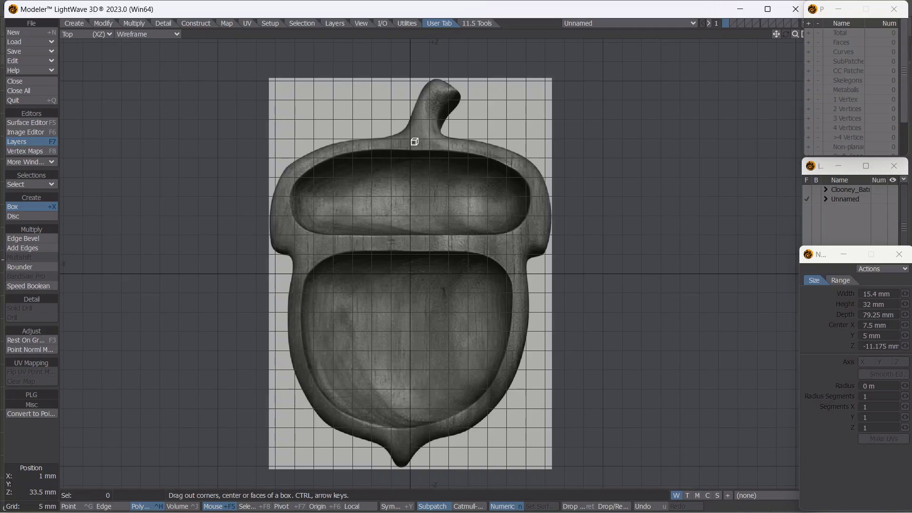
mouse_move(414, 141)
left_mouse_down()
mouse_move(434, 148)
mouse_move(409, 144)
left_mouse_up()
scroll(430, 149, "up", 3)
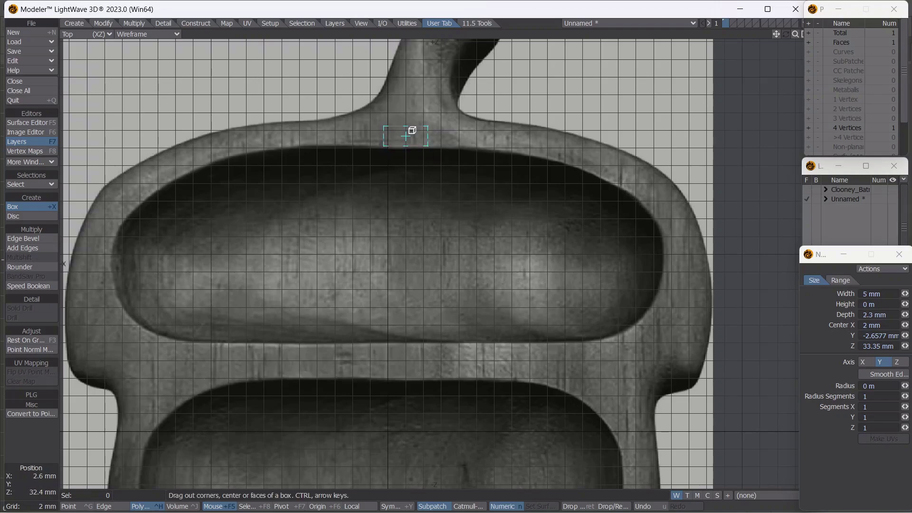
key("space")
key("space")
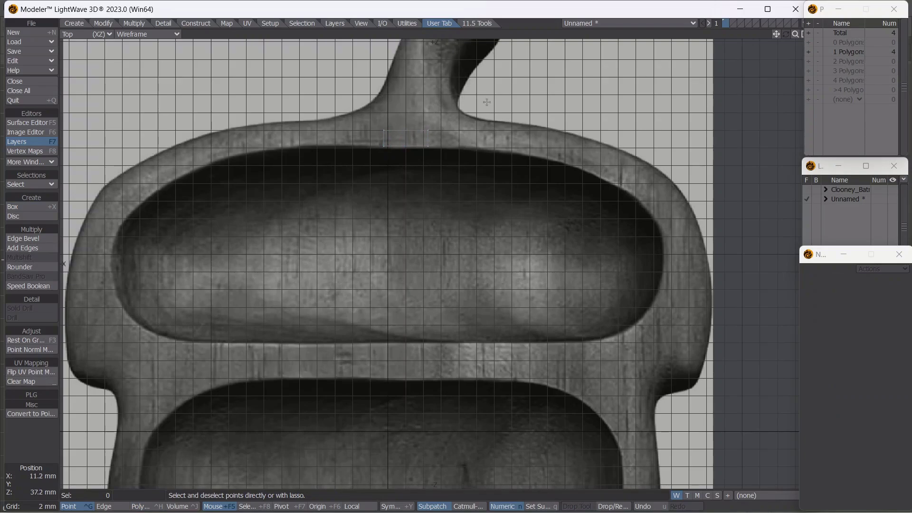
Extend the box's right edge into quads following the rim curve rightward.
key("space")
mouse_move(460, 148)
right_mouse_down()
mouse_move(415, 163)
mouse_move(451, 121)
right_mouse_up()
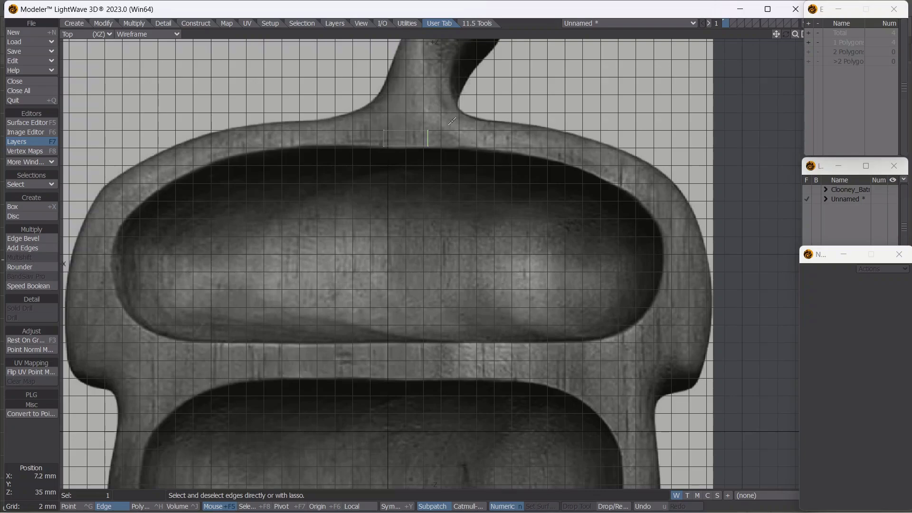
key("t")
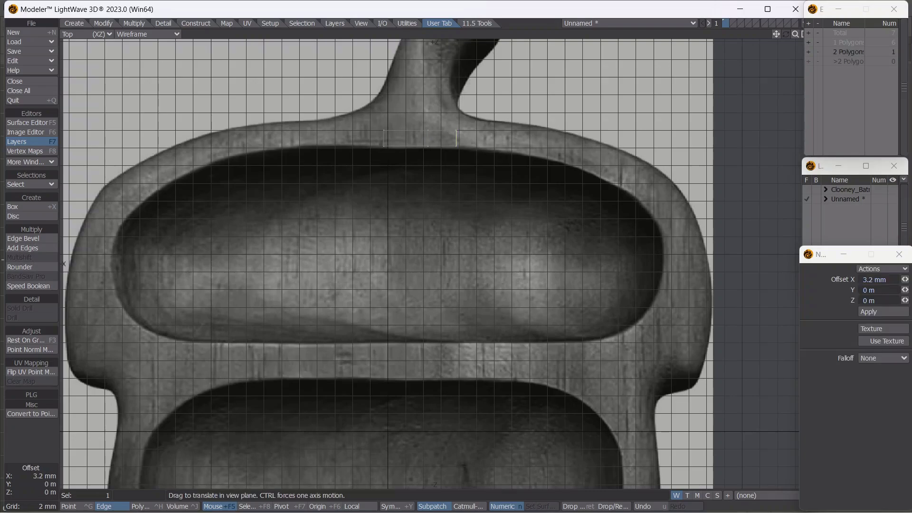
left_click_drag(449, 140, 483, 147)
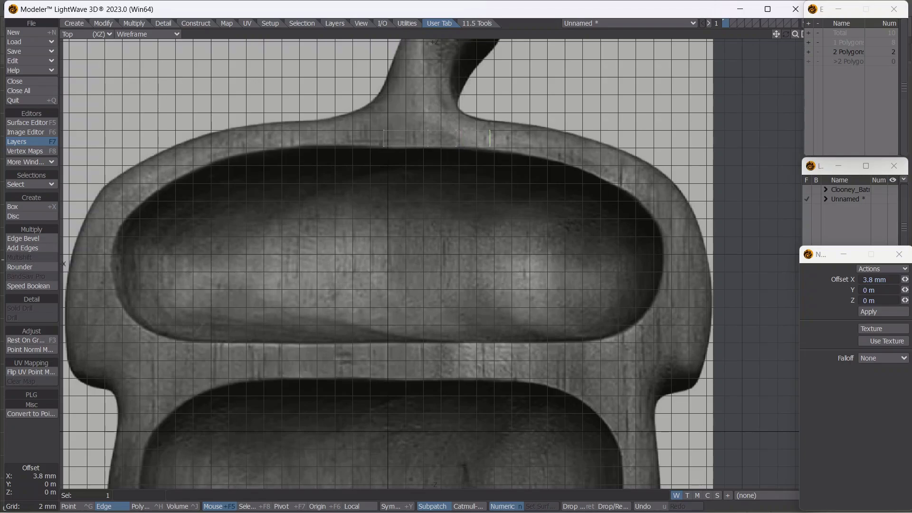
left_click_drag(508, 136, 513, 138)
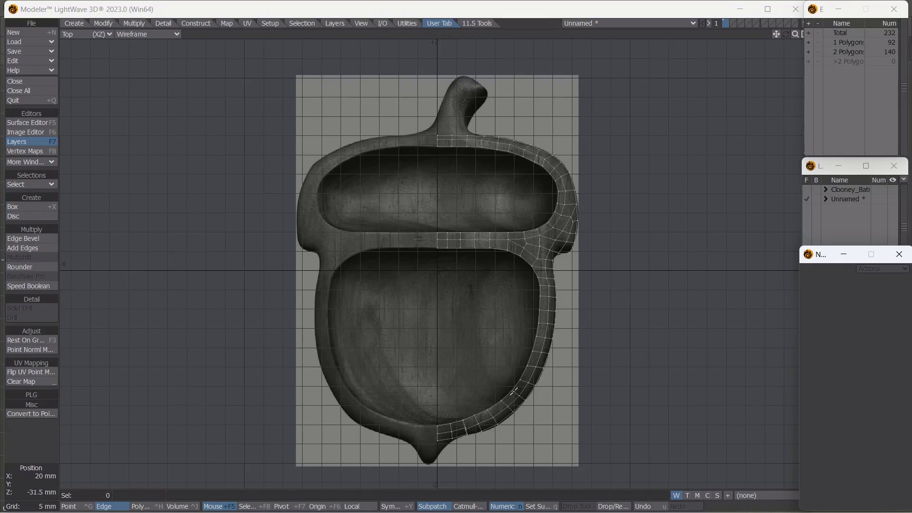
Mirror the traced half across X=0 into a 186-quad outline, then restore the four-view layout.
key("ctrl+h")
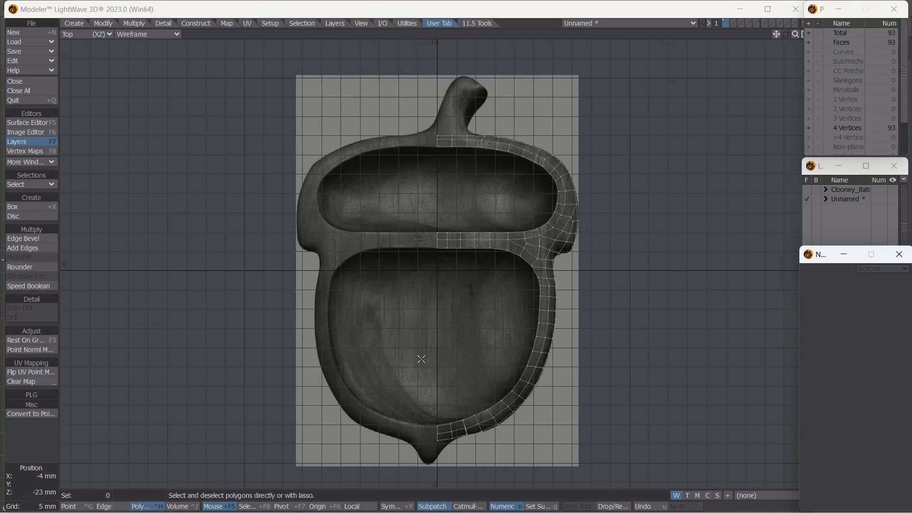
key("shift+v")
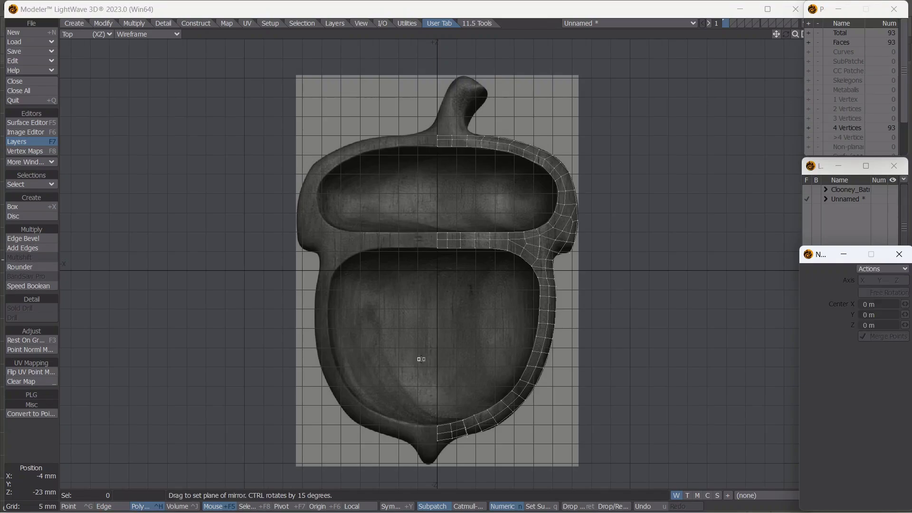
key("n")
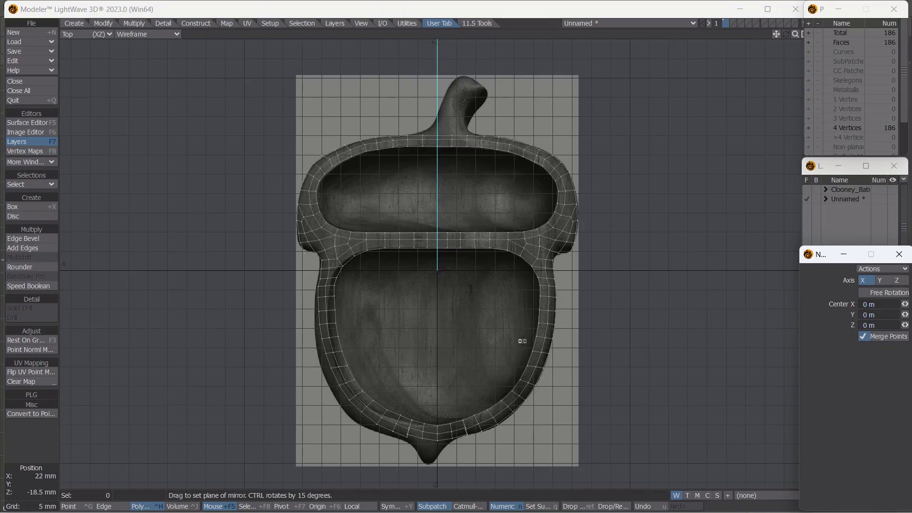
key("space")
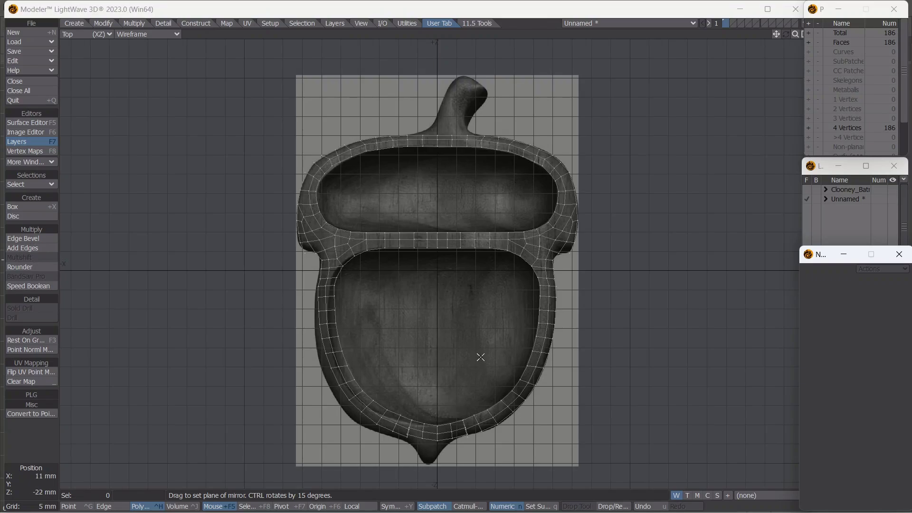
key("ctrl+g")
key("KP_0")
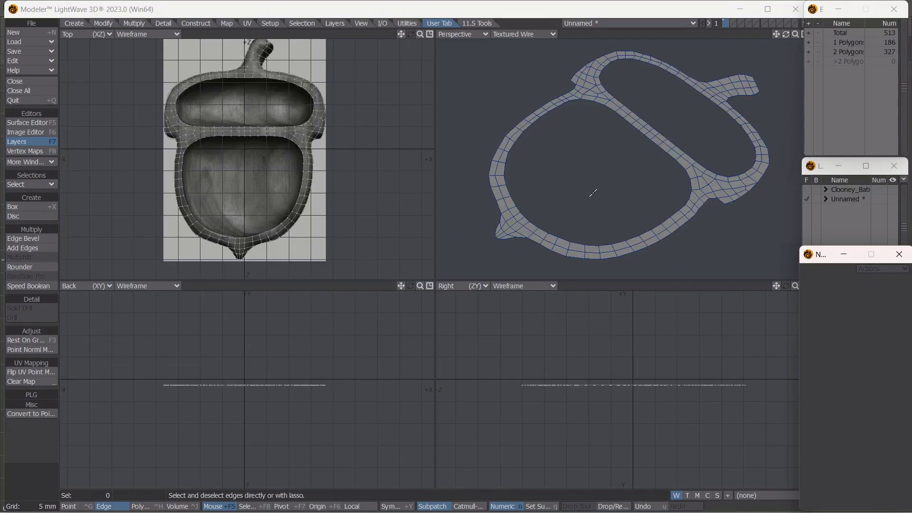
Select the inner edge loop from the centre divider and lower it by 4 mm.
left_click(662, 149)
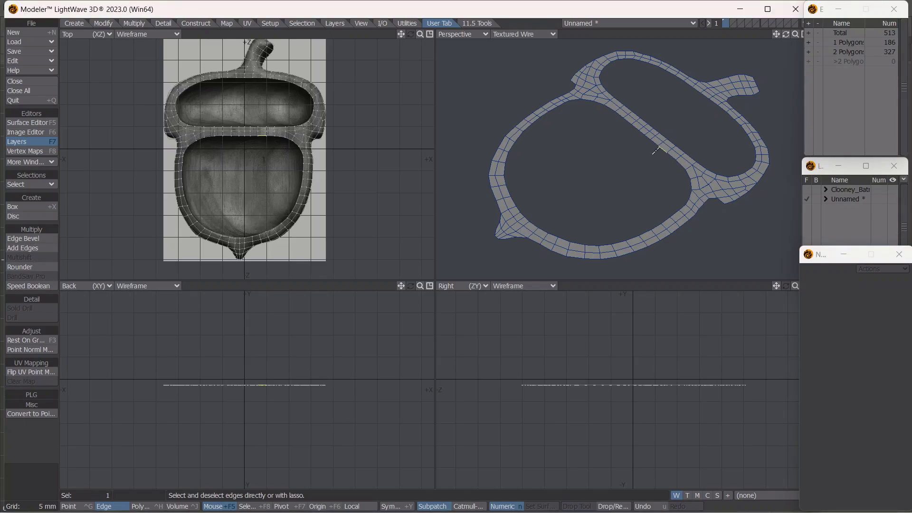
key("l")
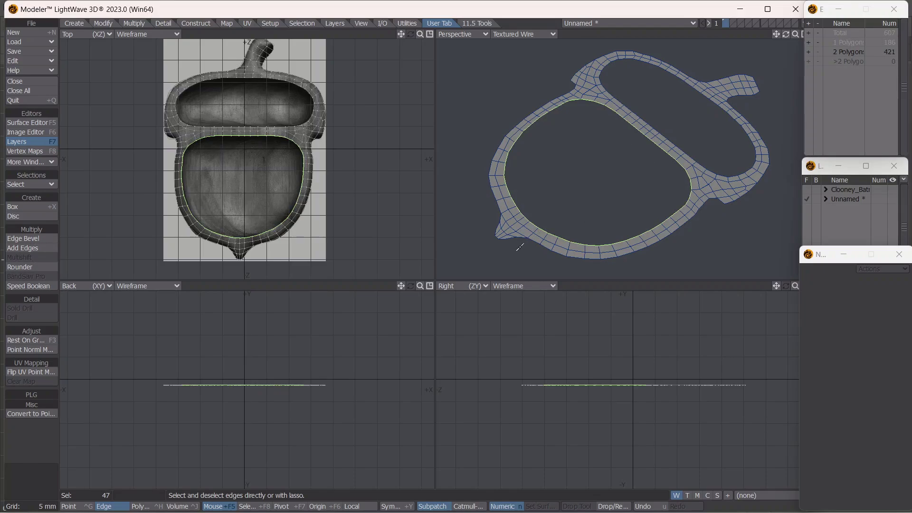
key("t")
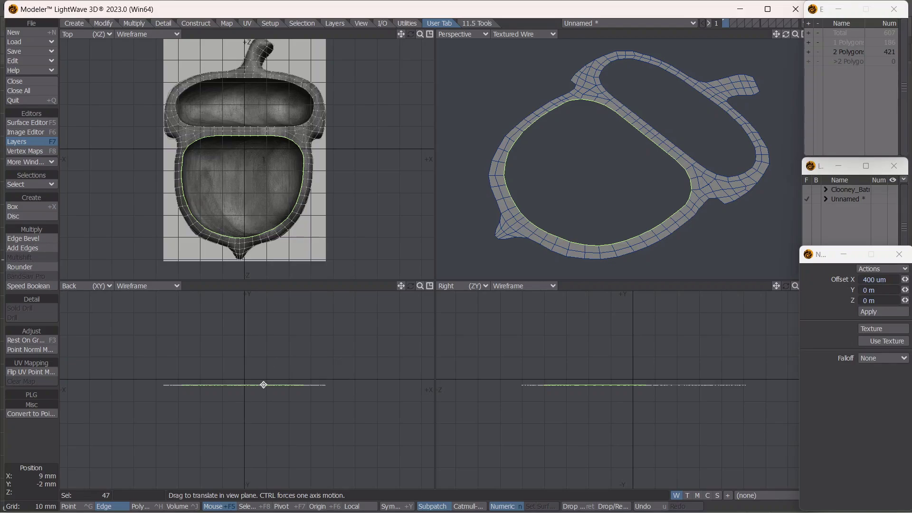
left_click_drag(263, 386, 262, 396)
Uniformly scale the lowered inner ring to 91 percent.
key("h")
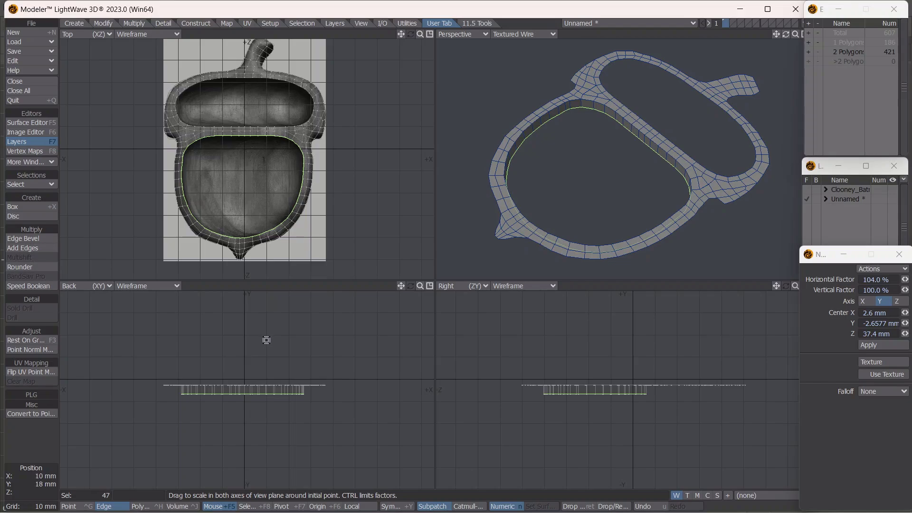
key("shift+h")
left_click_drag(256, 183, 242, 183)
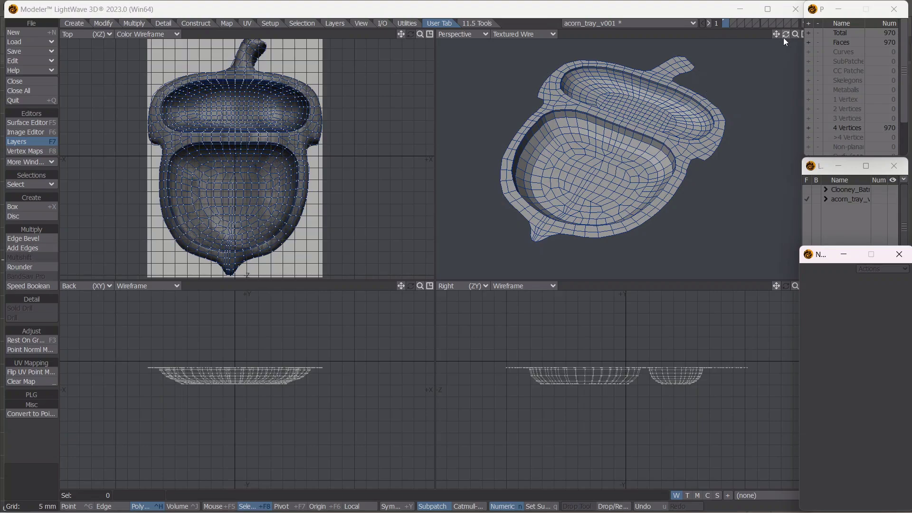
Select the tray's complete outer rim edge loop from a low side-on view.
mouse_move(786, 34)
left_mouse_down()
mouse_move(787, 67)
mouse_move(787, 33)
left_mouse_up()
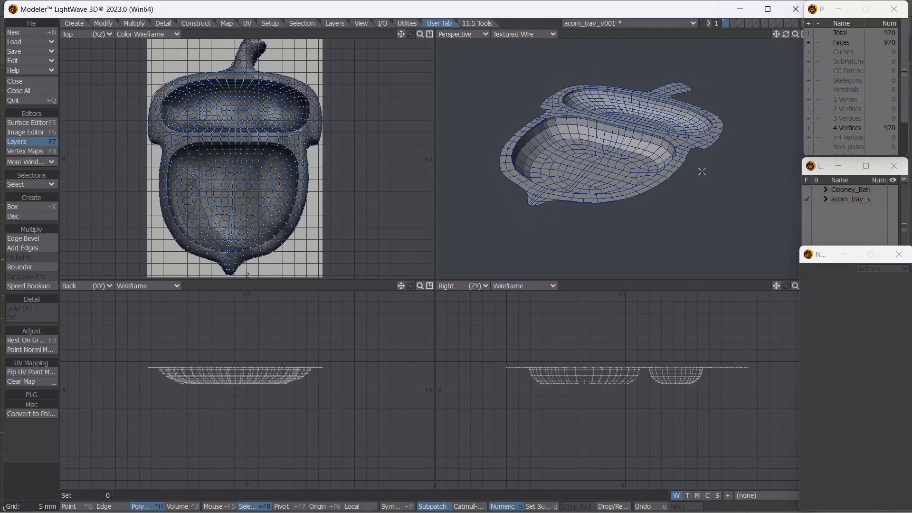
key("ctrl+g")
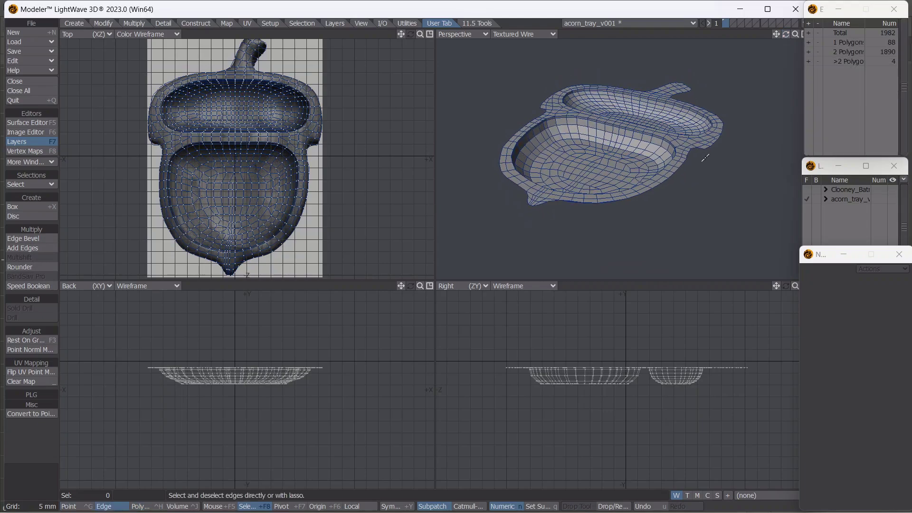
left_click(682, 163)
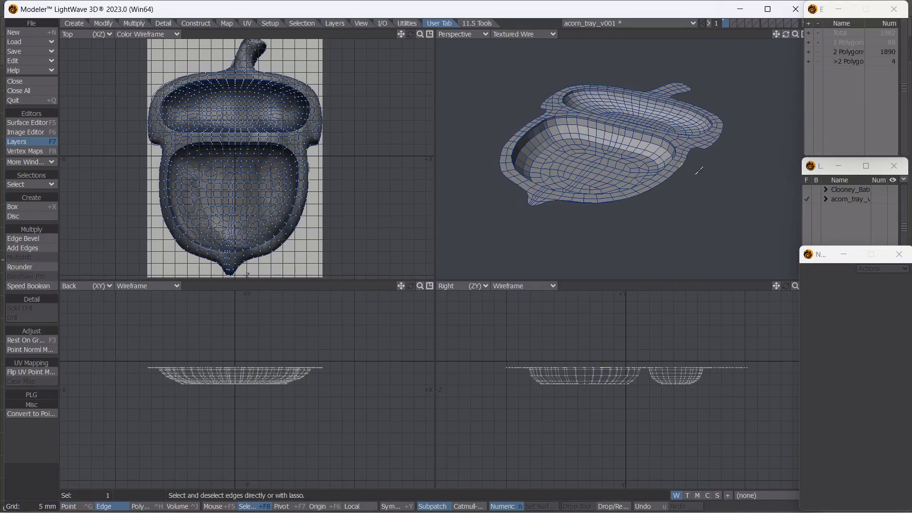
key("l")
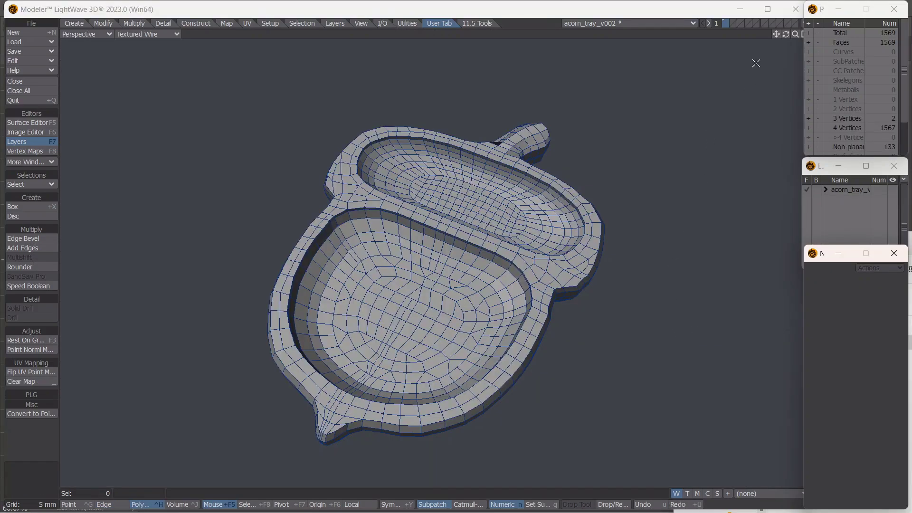
Turn the tray into SubPatches and view it with plain Texture shading.
left_click_drag(785, 36, 785, 92)
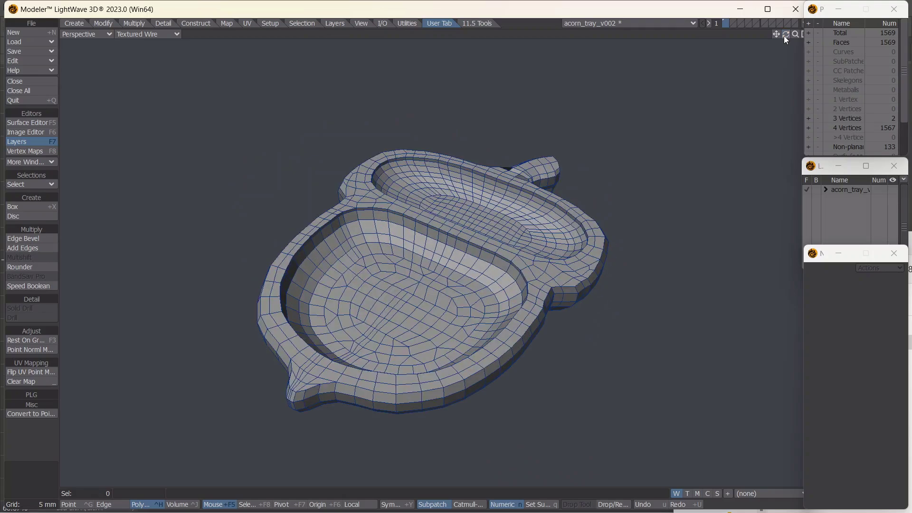
key("Tab")
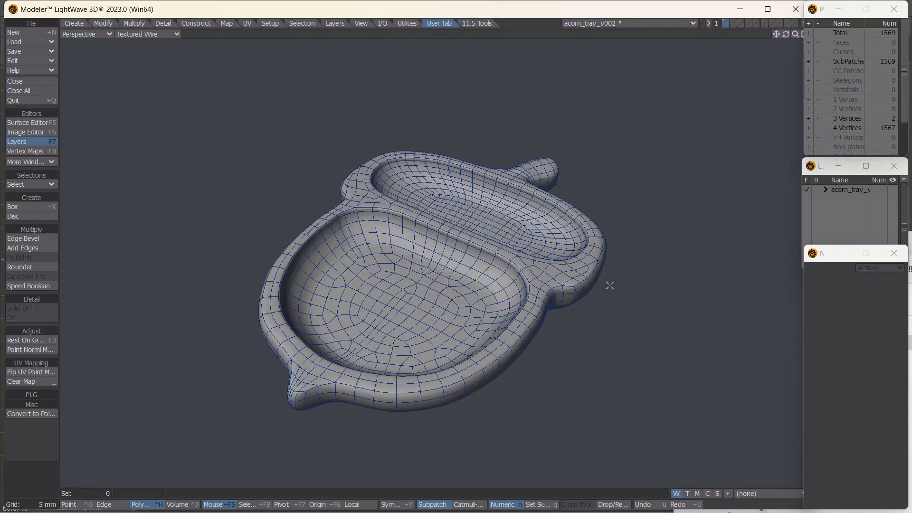
left_click_drag(785, 38, 200, 54)
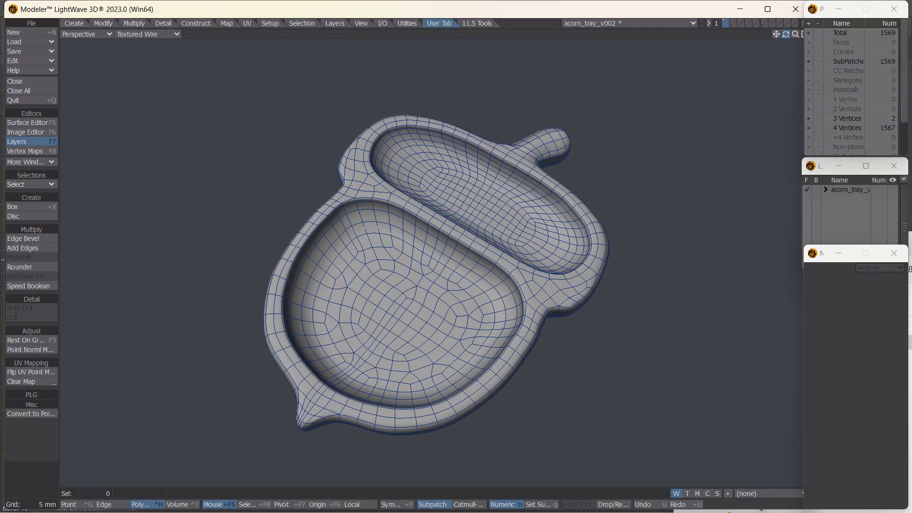
left_click(148, 34)
left_click(148, 87)
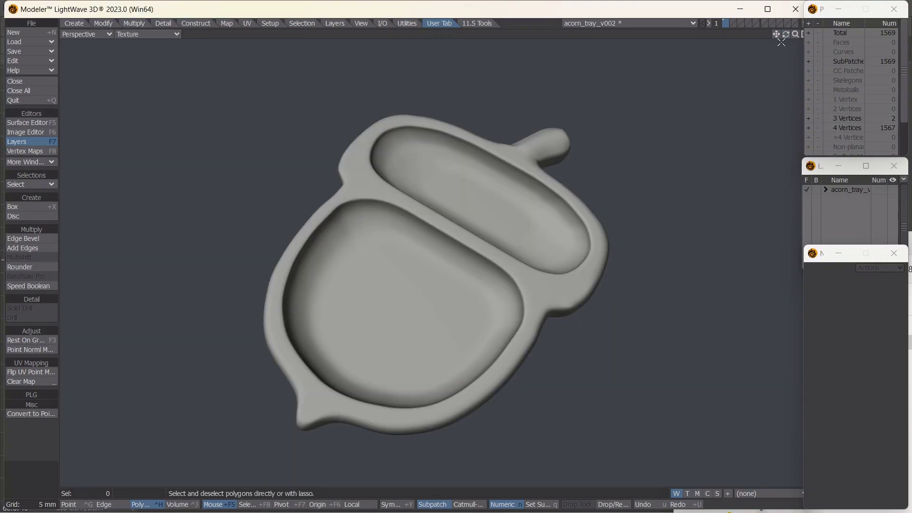
Inspect the smoothed tray from both sides, then switch shading to Textured Wire.
left_click_drag(786, 36, 795, 202)
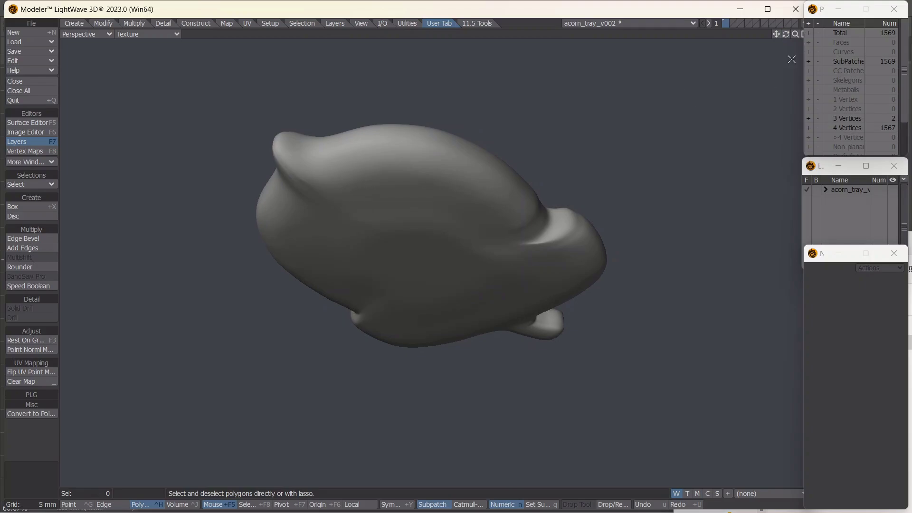
left_click_drag(786, 35, 403, 25)
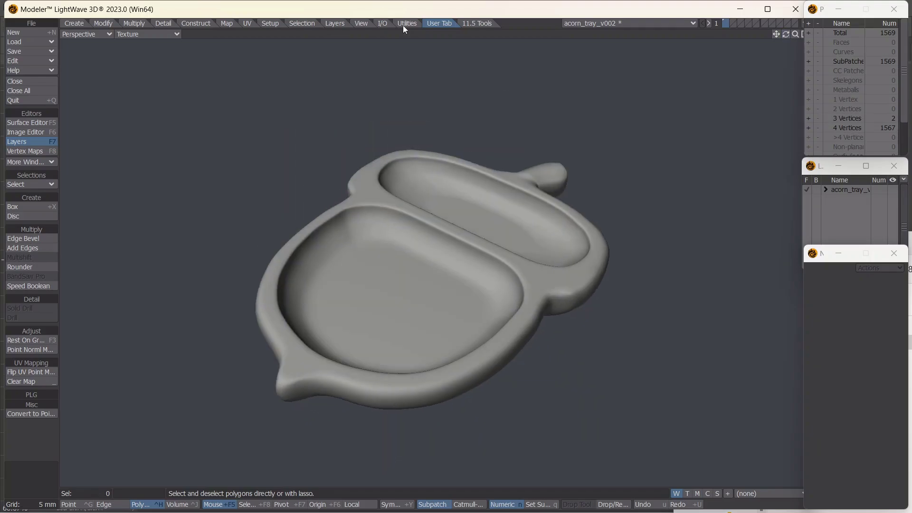
left_click(147, 34)
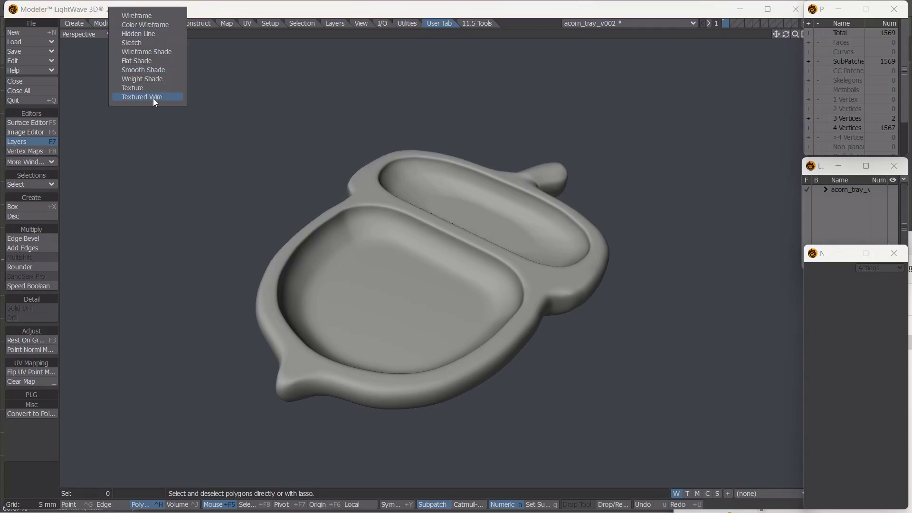
left_click(153, 97)
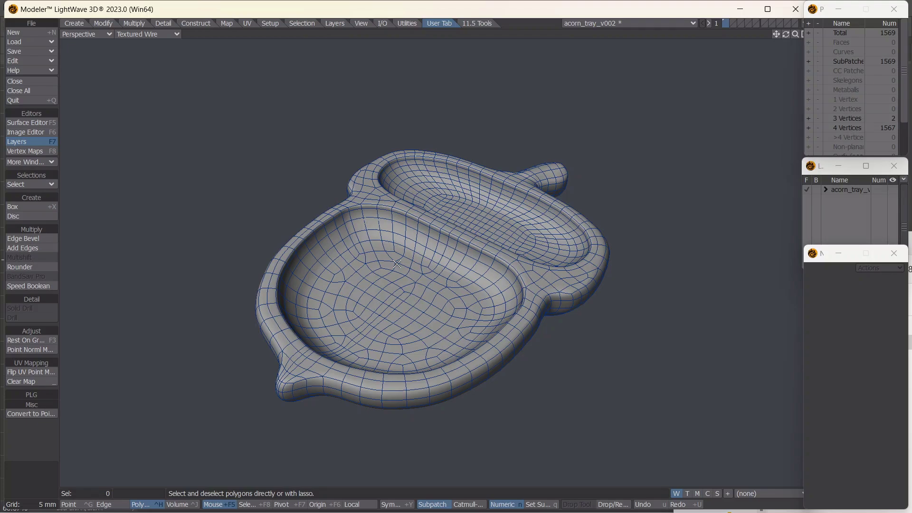
Freeze the SubPatch tray into 14121 regular polygons.
key("shift+d")
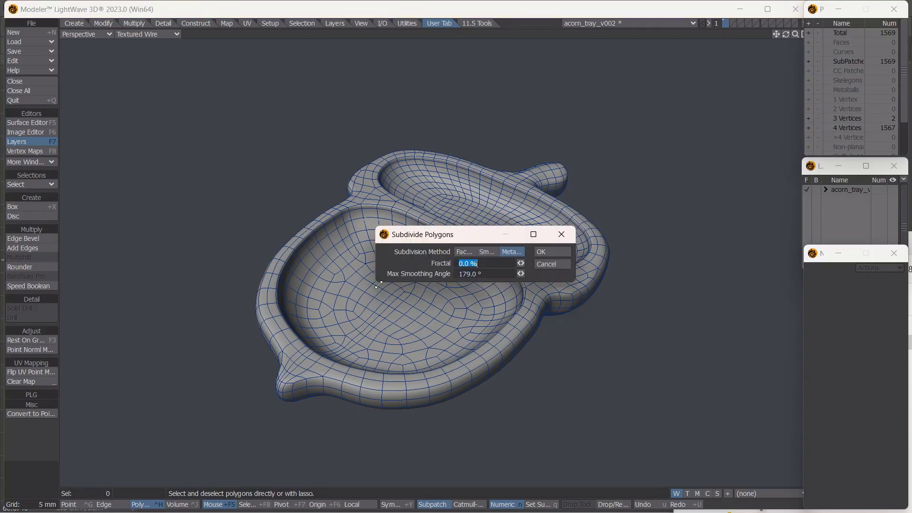
left_click(539, 263)
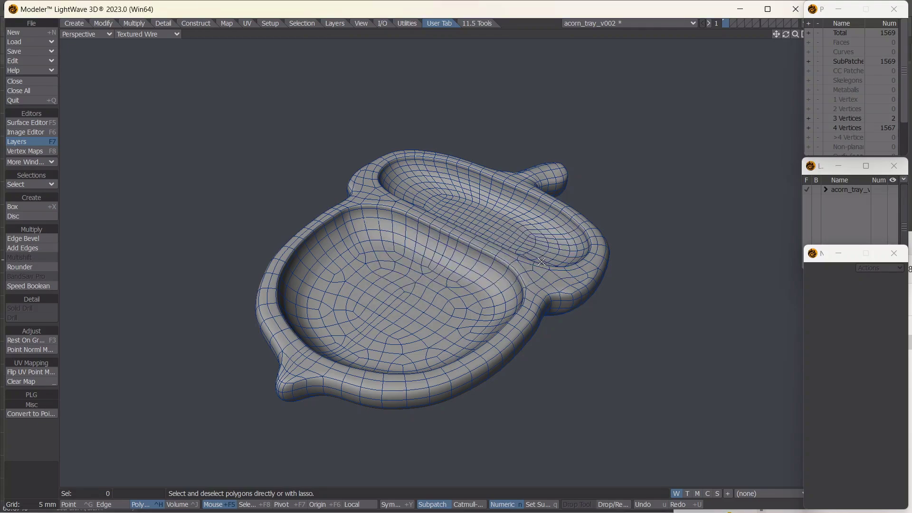
key("ctrl+d")
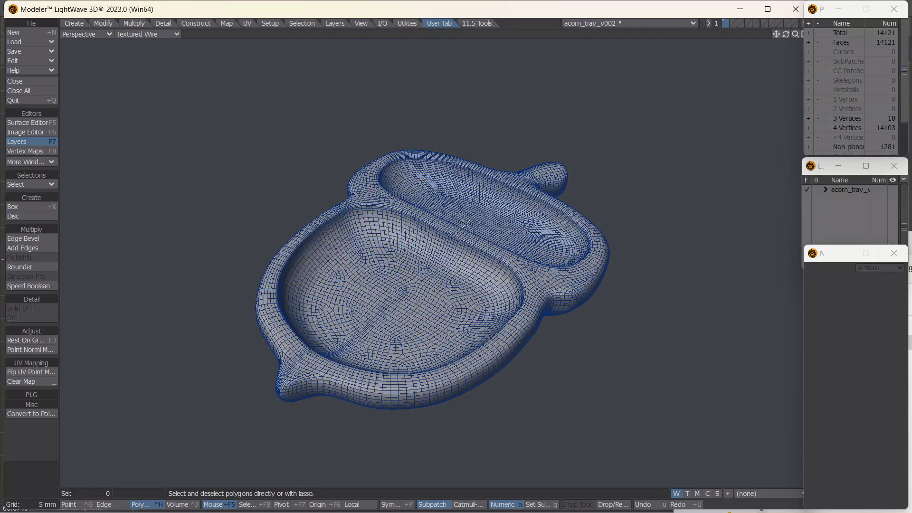
Hide the wireframe for plain shading and orbit to check the frozen tray.
left_click(147, 34)
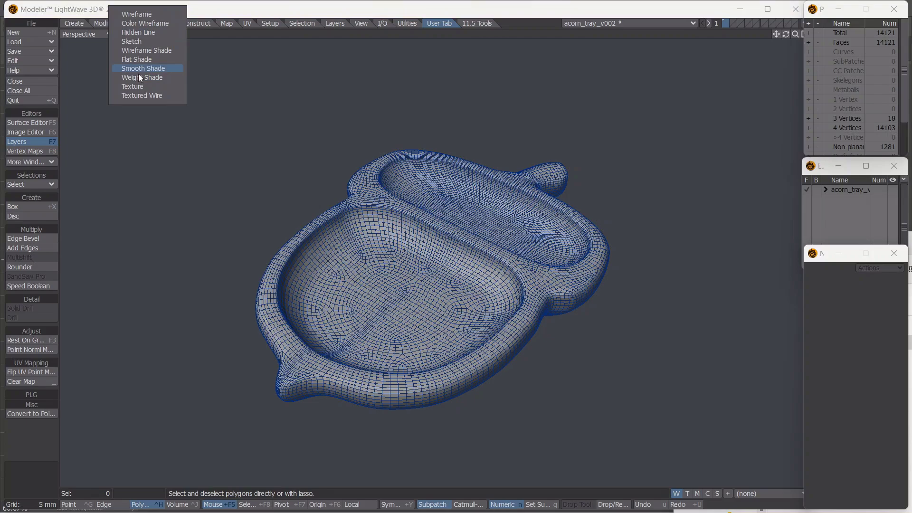
left_click(172, 125)
key("Up")
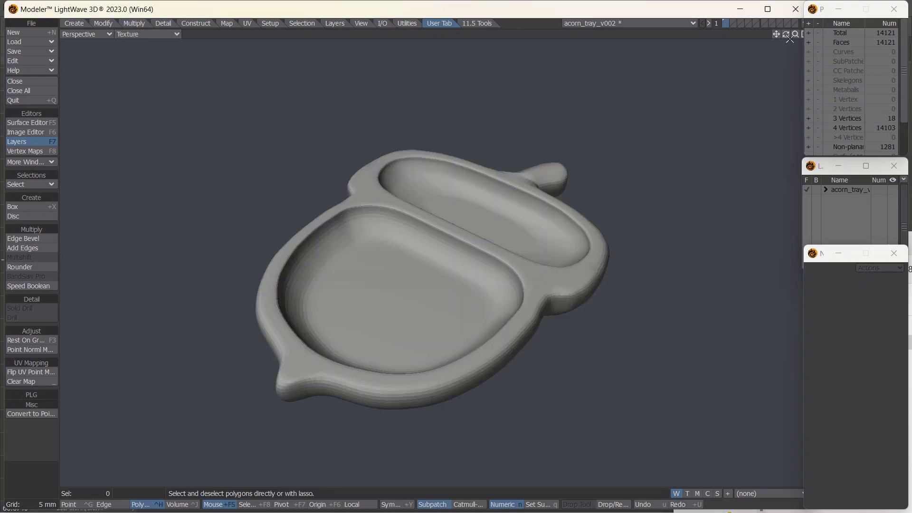
left_click_drag(787, 34, 669, 113)
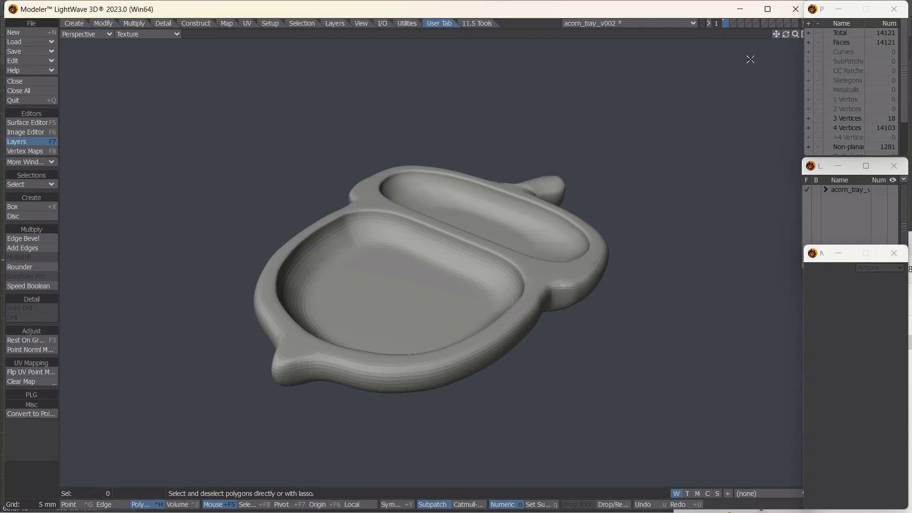
left_click_drag(787, 34, 780, 85)
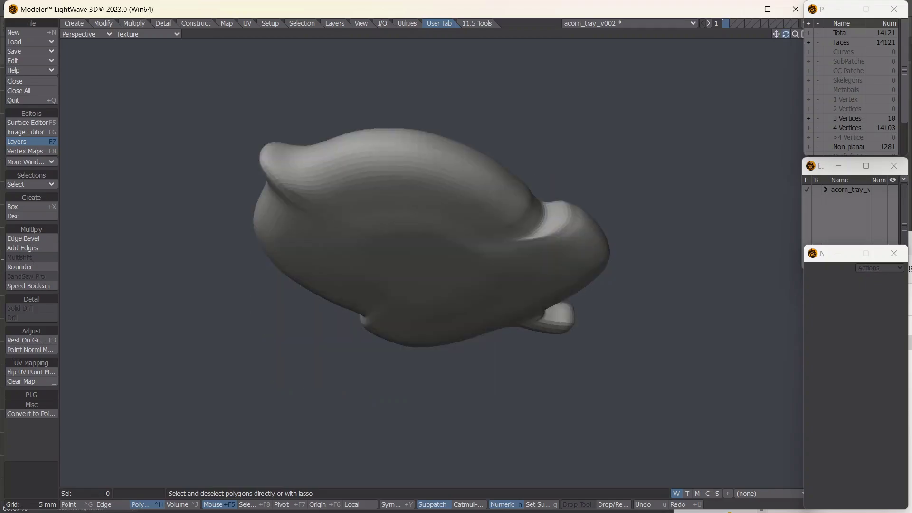
mouse_move(787, 34)
left_mouse_down()
mouse_move(785, 14)
mouse_move(783, 38)
left_mouse_up()
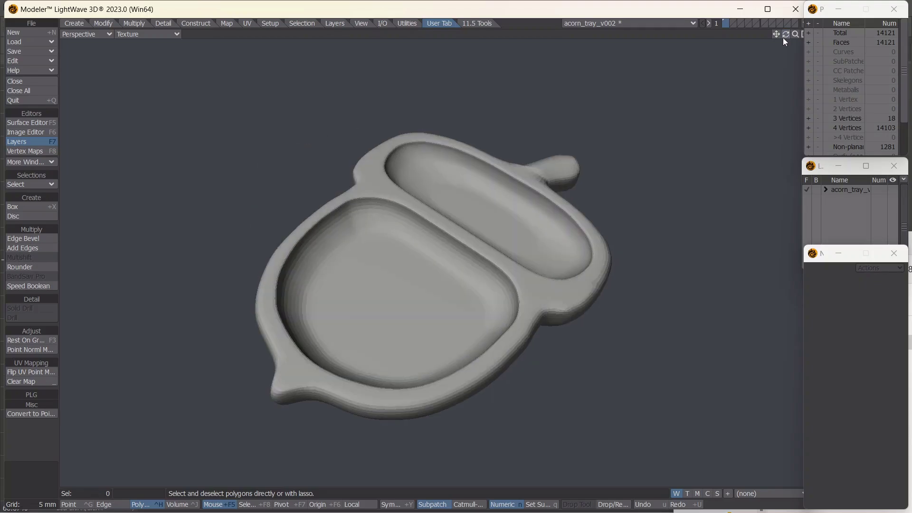